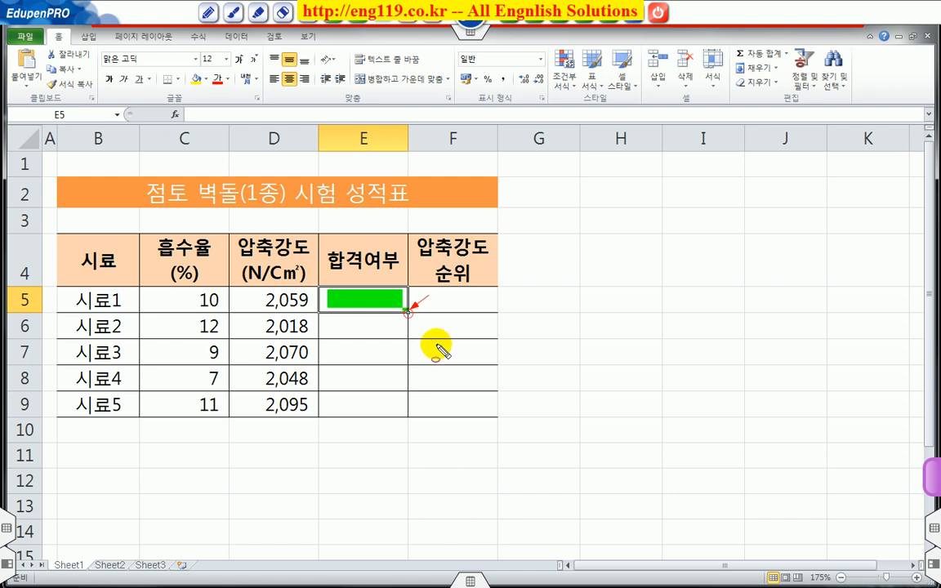
{"action": "key", "text": "Escape"}
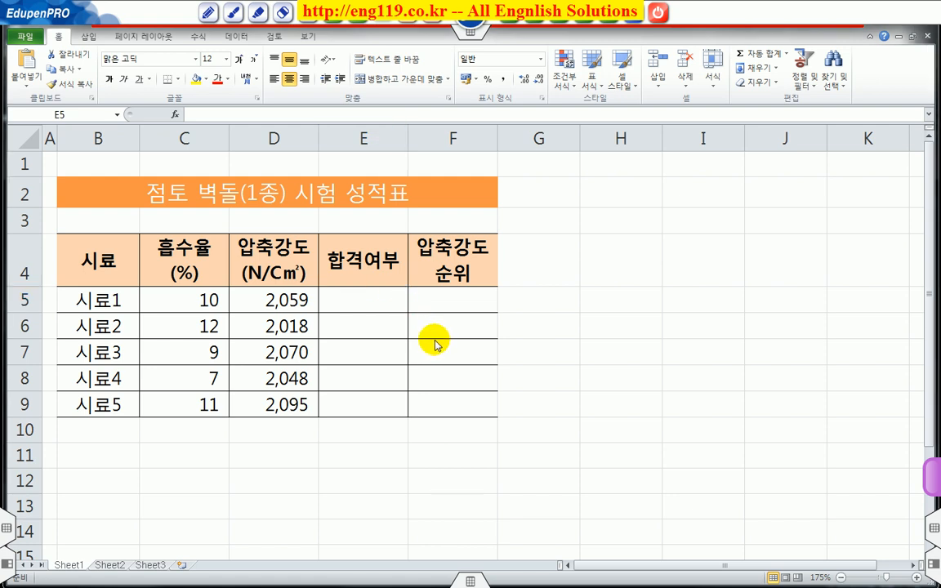
{"action": "key", "text": "ctrl+2"}
{"action": "key", "text": "g"}
{"action": "mouse_move", "coordinate": [325, 291]}
{"action": "left_mouse_down"}
{"action": "mouse_move", "coordinate": [387, 341]}
{"action": "mouse_move", "coordinate": [406, 417]}
{"action": "left_mouse_up"}
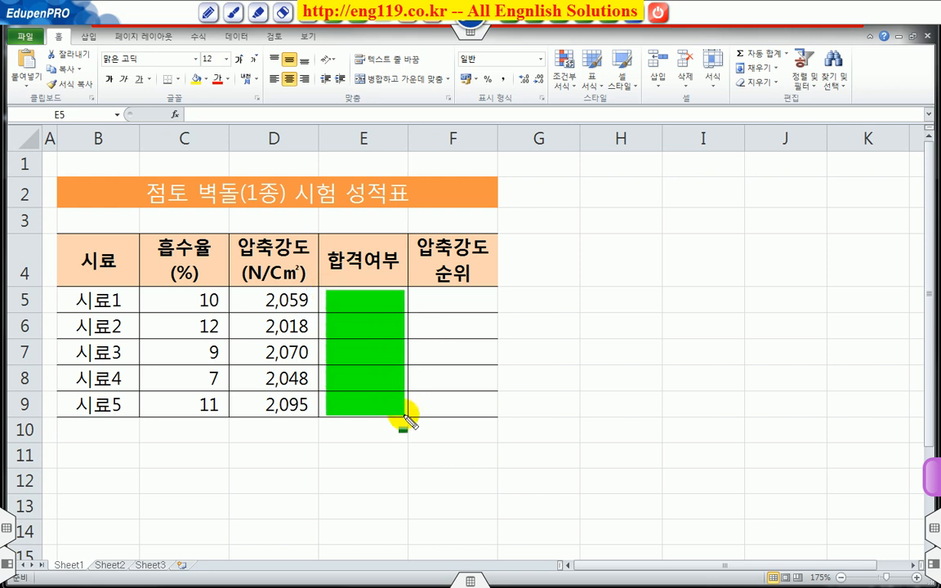
{"action": "mouse_move", "coordinate": [331, 294]}
{"action": "left_mouse_down"}
{"action": "mouse_move", "coordinate": [402, 318]}
{"action": "mouse_move", "coordinate": [402, 310]}
{"action": "left_mouse_up"}
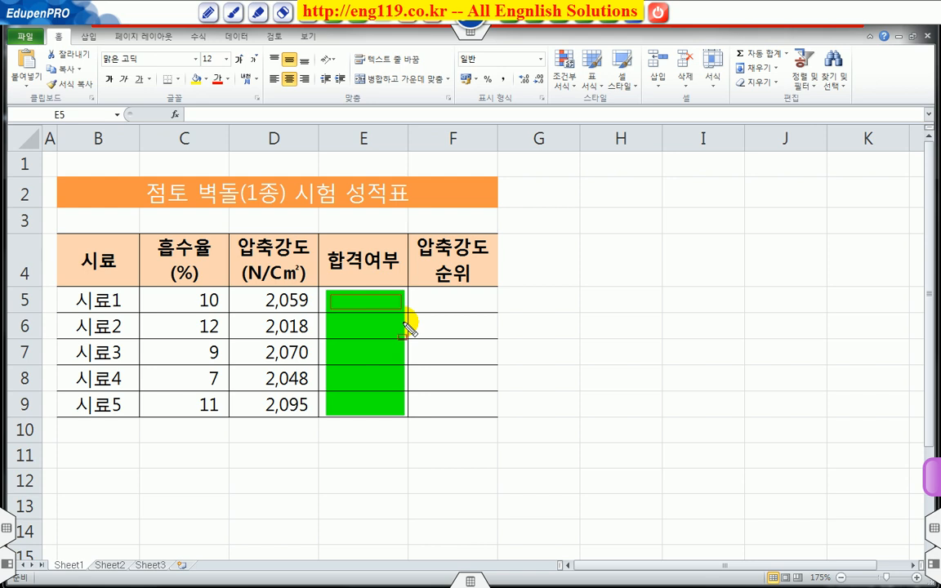
{"action": "key", "text": "Escape"}
Begin the formula =IF(AND( for the selected 합격여부 cells E5:E9.
{"action": "left_click", "coordinate": [384, 307]}
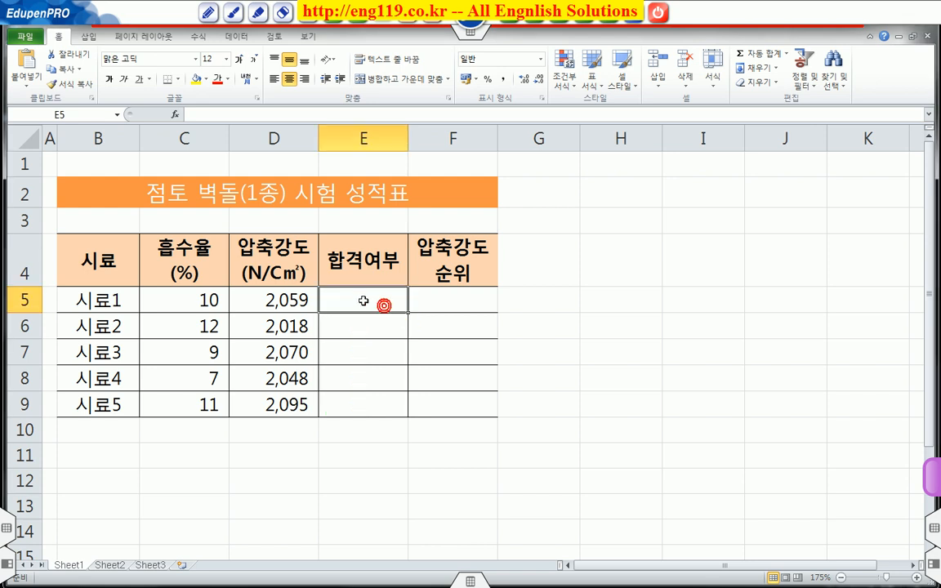
{"action": "left_click_drag", "start_coordinate": [366, 299], "coordinate": [370, 400]}
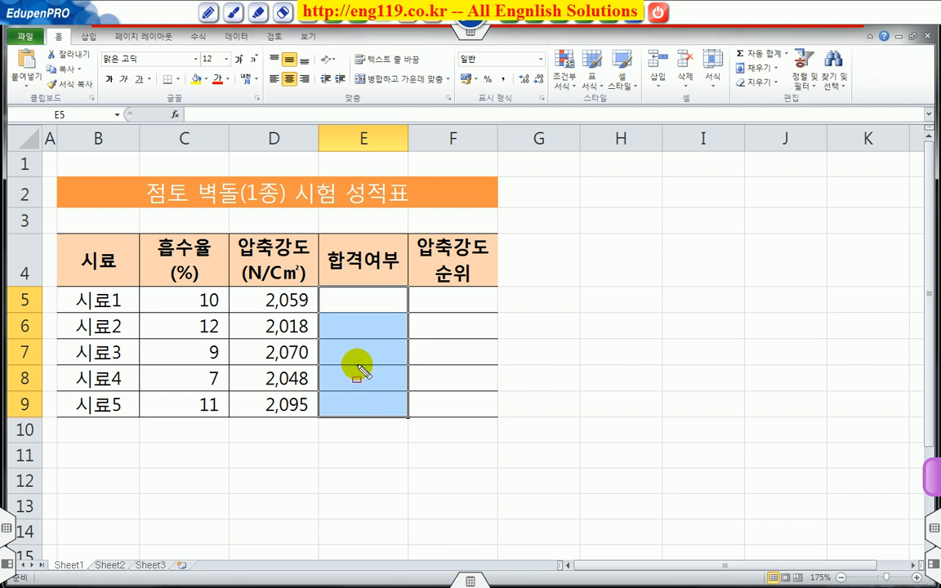
{"action": "mouse_move", "coordinate": [325, 292]}
{"action": "left_mouse_down"}
{"action": "mouse_move", "coordinate": [389, 411]}
{"action": "mouse_move", "coordinate": [401, 414]}
{"action": "left_mouse_up"}
{"action": "mouse_move", "coordinate": [392, 280]}
{"action": "left_mouse_down"}
{"action": "mouse_move", "coordinate": [377, 299]}
{"action": "mouse_move", "coordinate": [385, 301]}
{"action": "mouse_move", "coordinate": [245, 123]}
{"action": "mouse_move", "coordinate": [245, 110]}
{"action": "mouse_move", "coordinate": [408, 113]}
{"action": "left_mouse_up"}
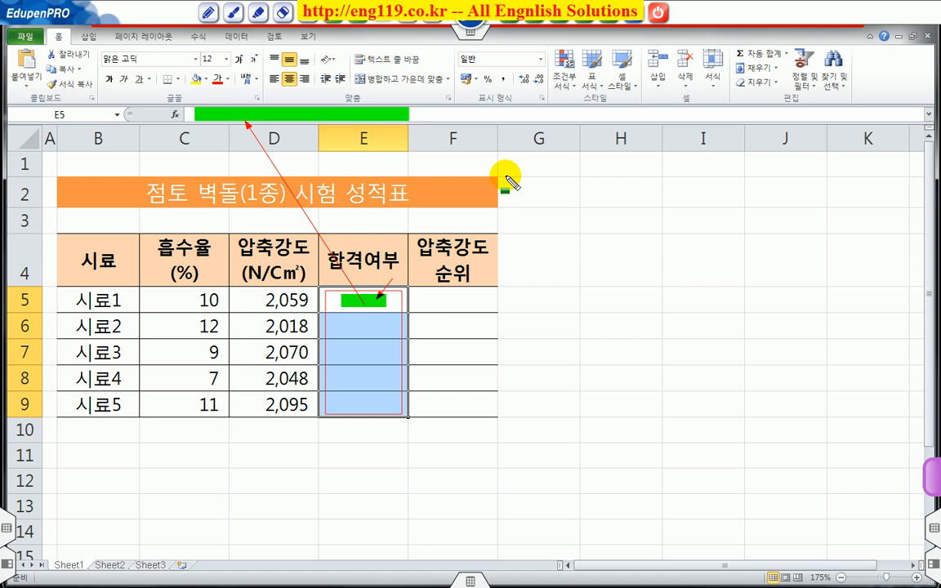
{"action": "key", "text": "Escape"}
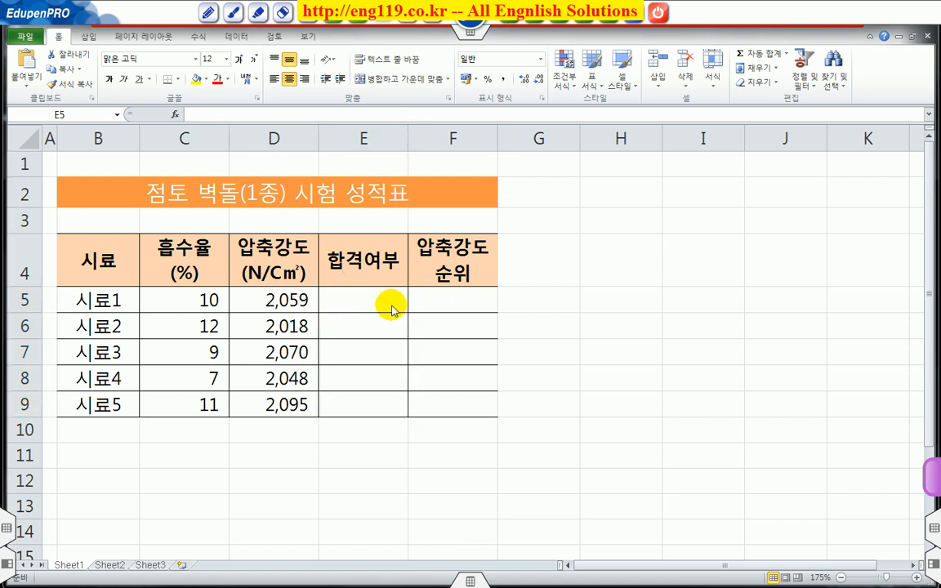
{"action": "left_click", "coordinate": [290, 116]}
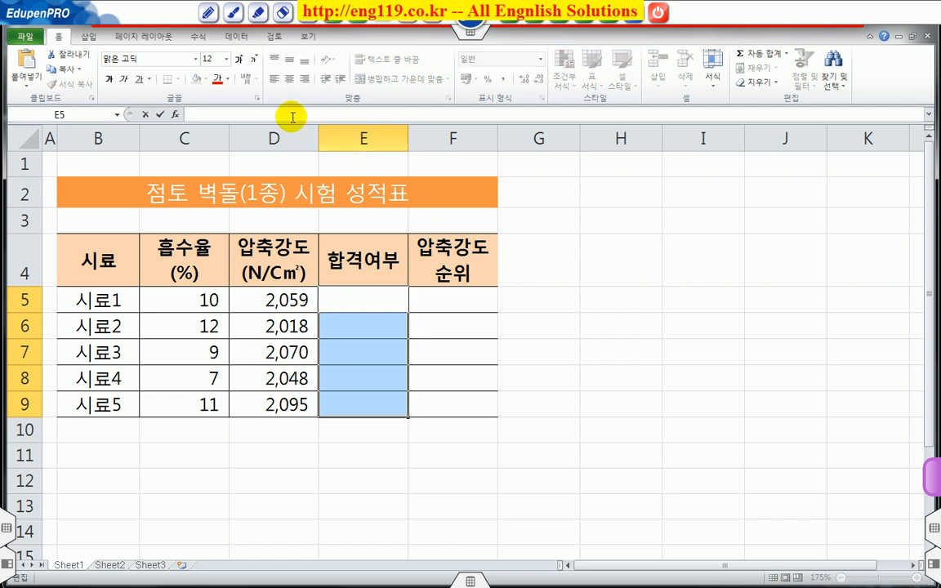
{"action": "type", "text": "="}
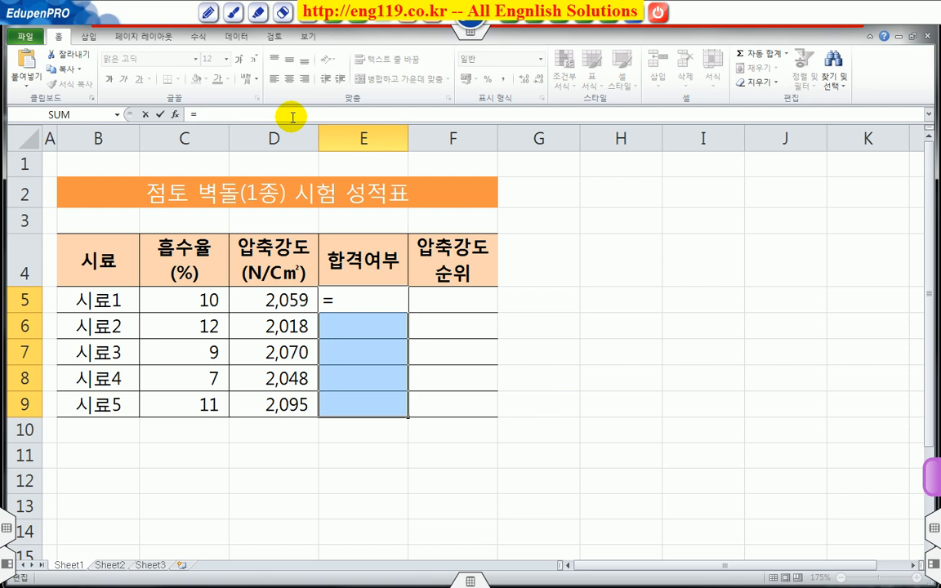
{"action": "type", "text": "i"}
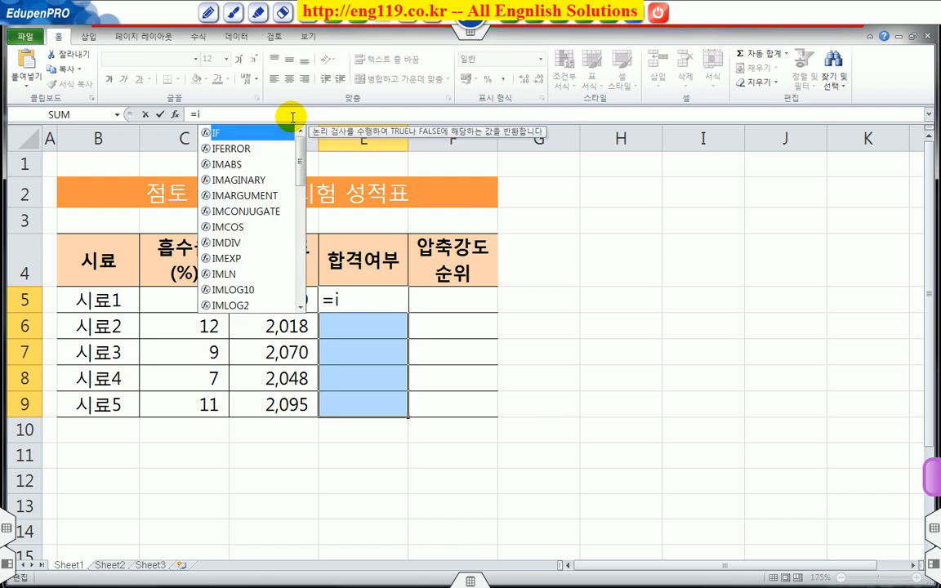
{"action": "double_click", "coordinate": [219, 134]}
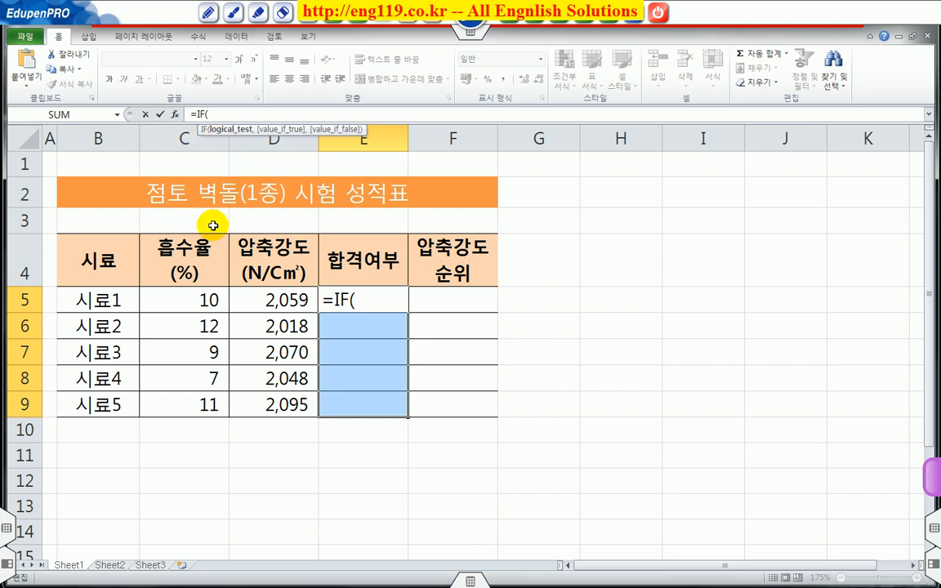
{"action": "type", "text": "a"}
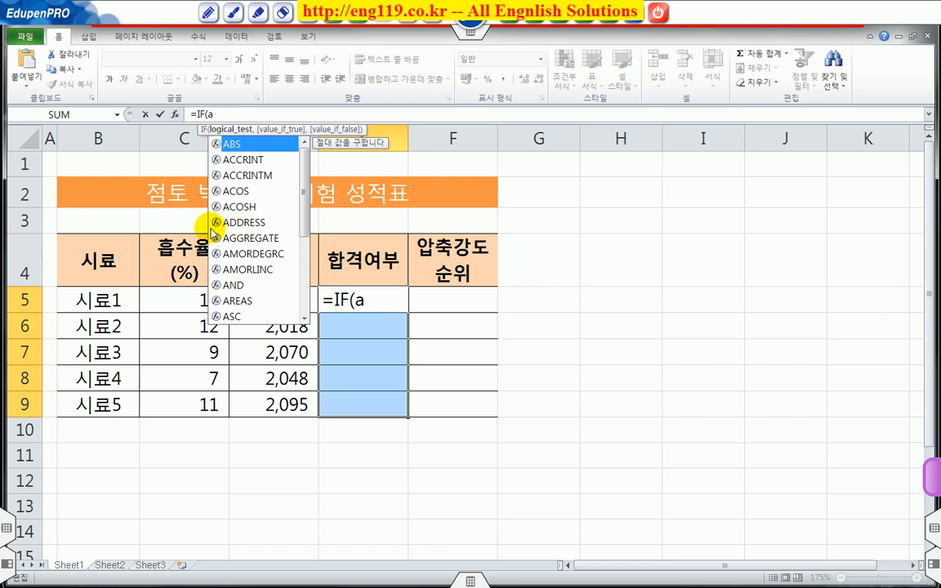
{"action": "left_click", "coordinate": [233, 285]}
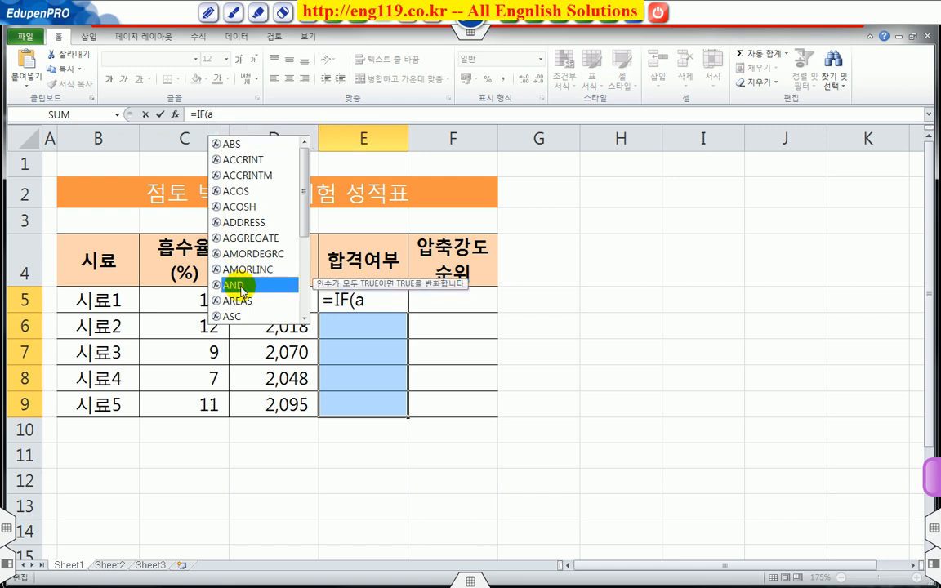
{"action": "double_click", "coordinate": [241, 287]}
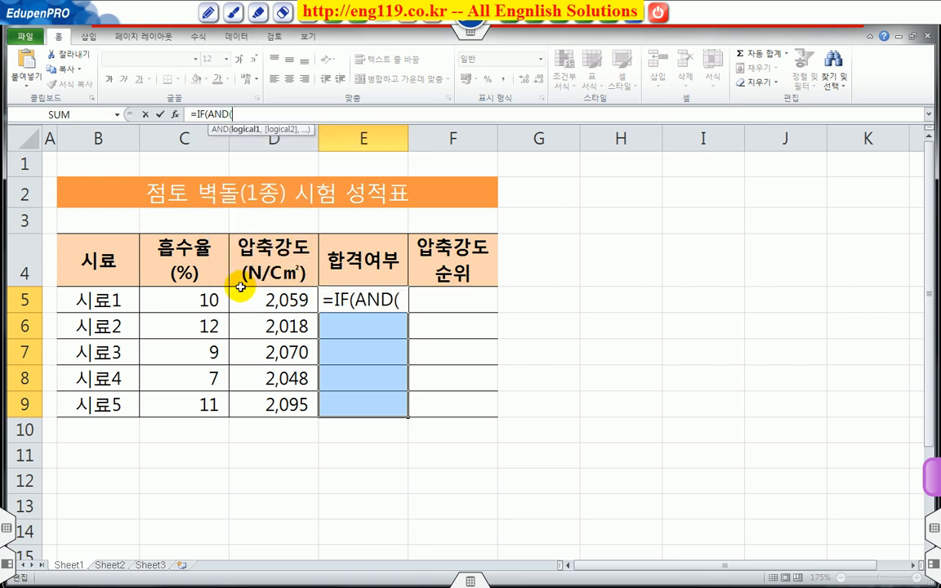
Complete the AND test with the conditions C5 >= 10 and D5 >= 2040.
{"action": "left_click", "coordinate": [191, 297]}
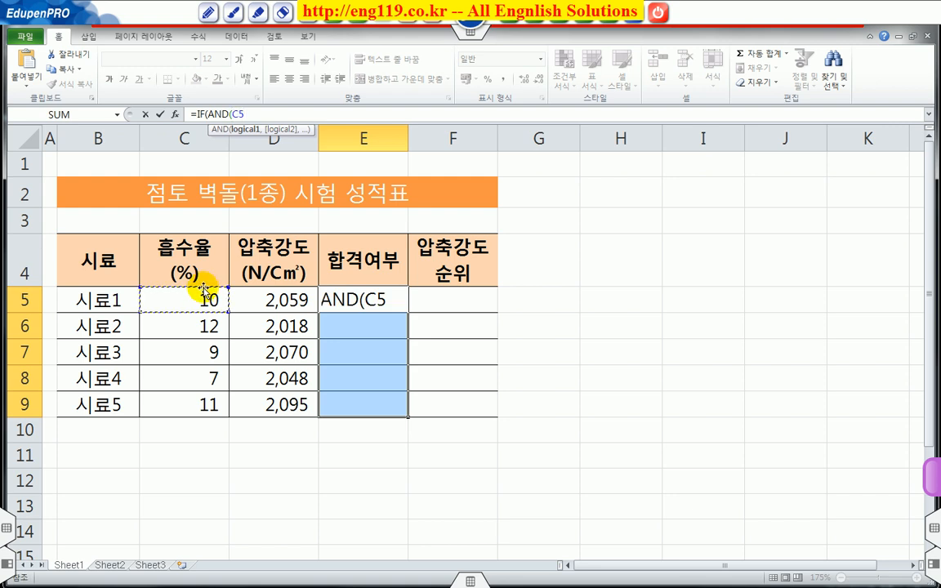
{"action": "type", "text": ">= "}
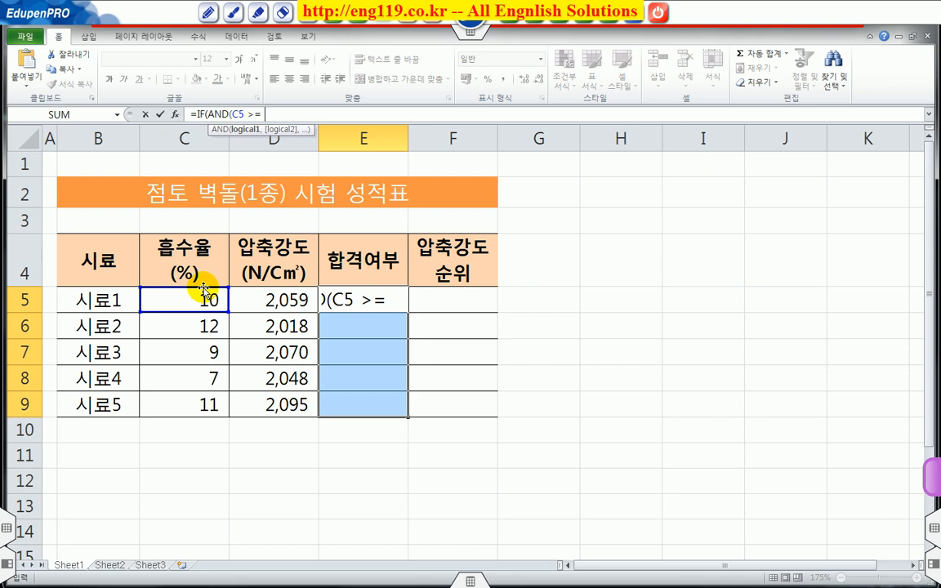
{"action": "type", "text": "10"}
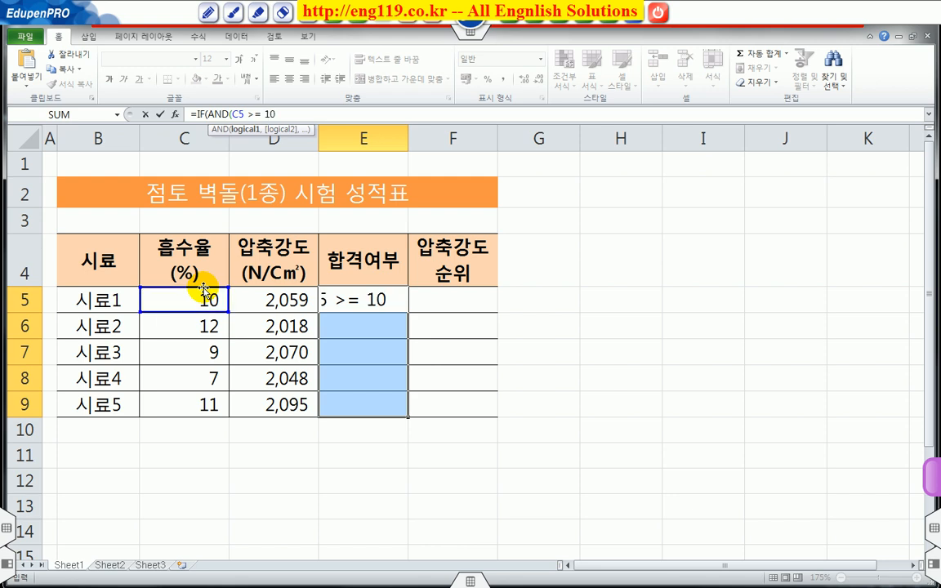
{"action": "type", "text": ","}
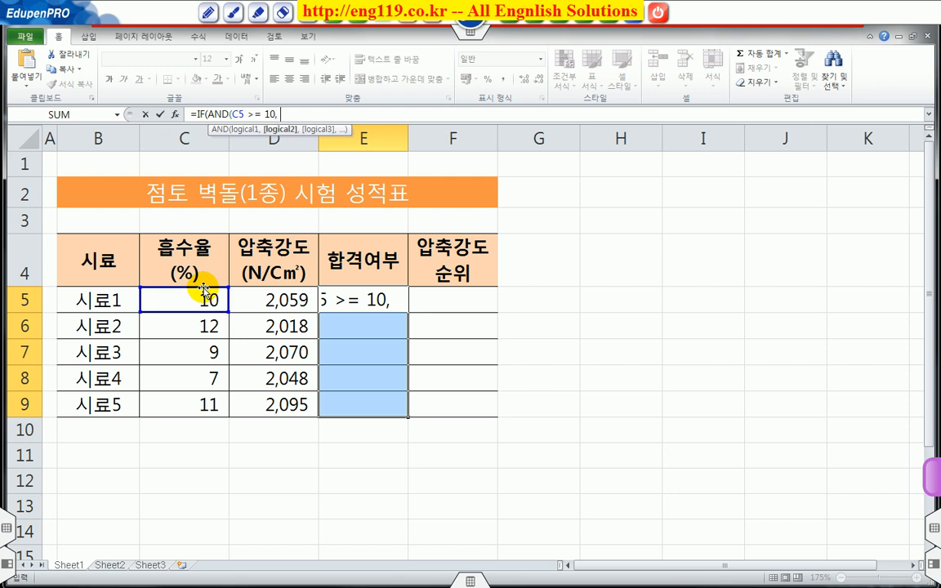
{"action": "left_click", "coordinate": [270, 301]}
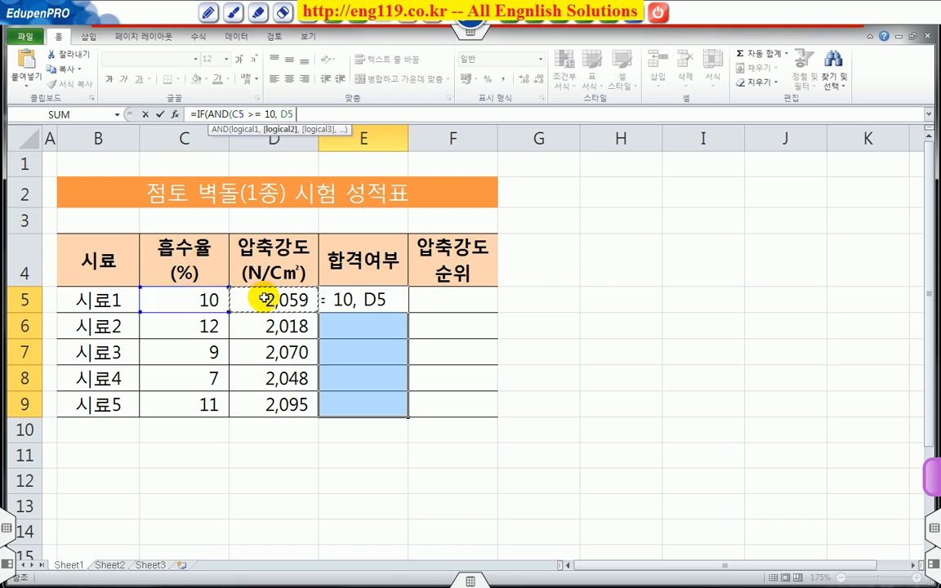
{"action": "type", "text": ">= 2"}
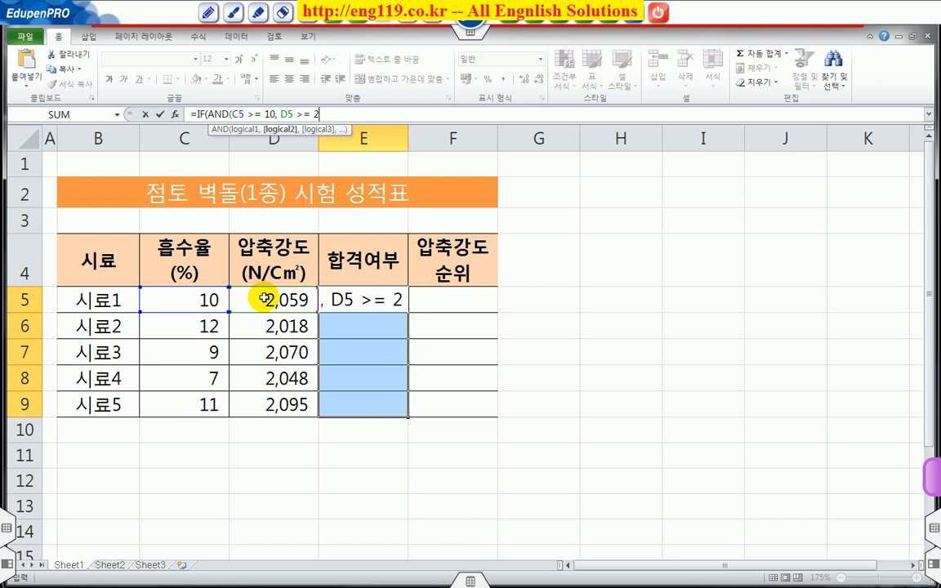
{"action": "type", "text": "040"}
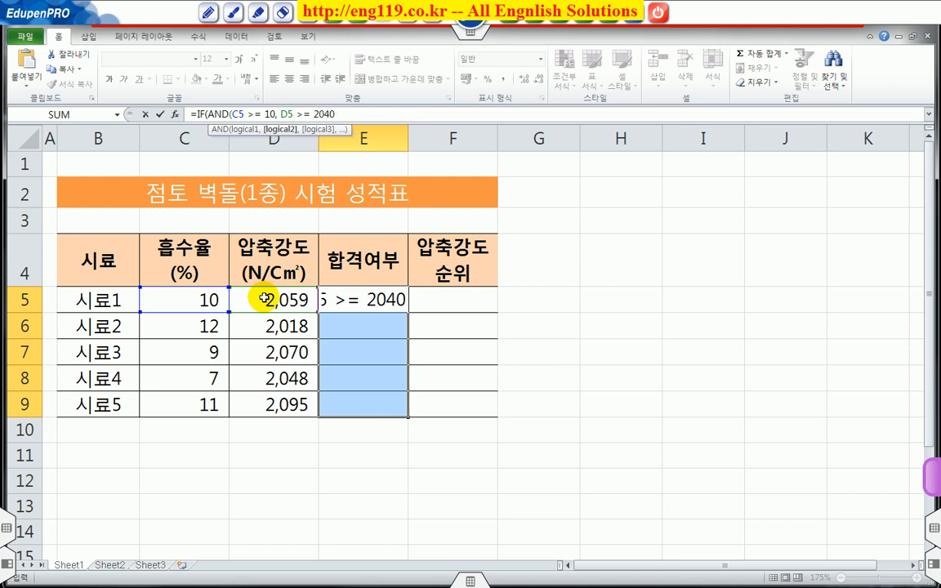
{"action": "type", "text": ")"}
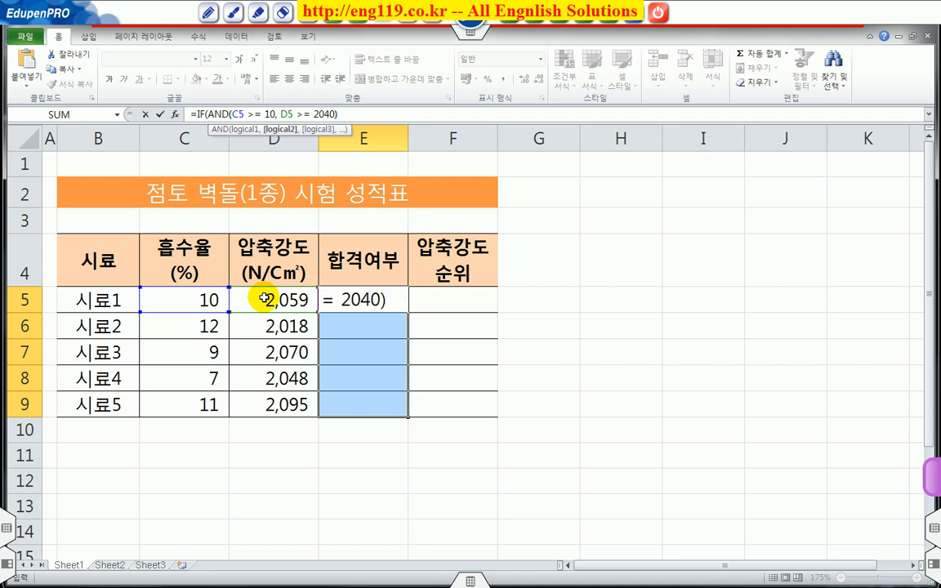
Finish the IF formula with "합격" when true and "불합격" when false, and fill it into all of E5:E9.
{"action": "type", "text": ","}
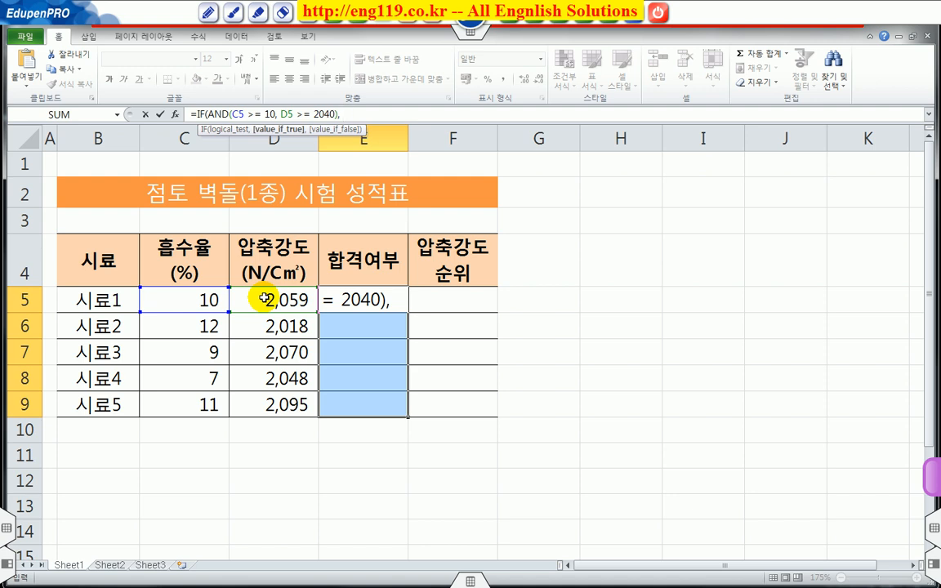
{"action": "type", "text": "합격\""}
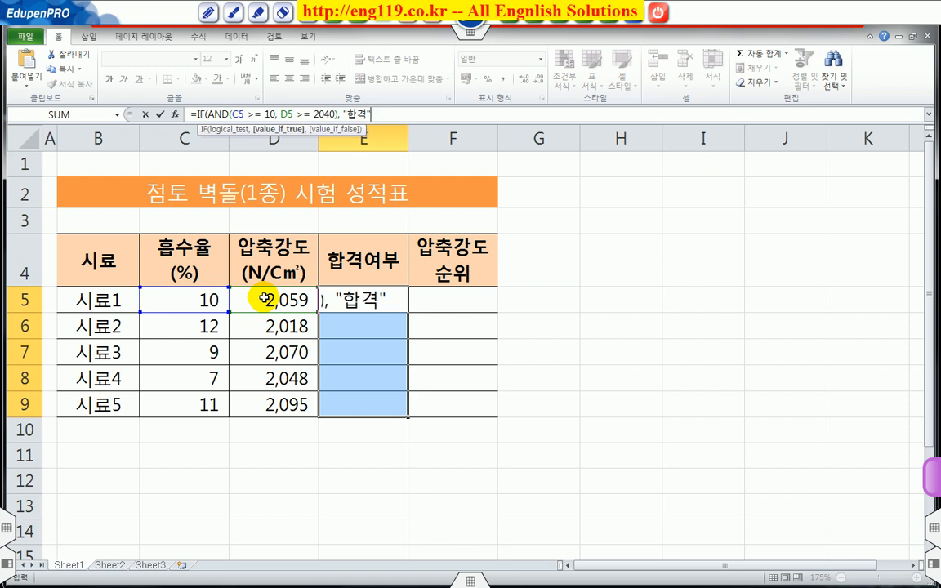
{"action": "type", "text": ", \"불합격"}
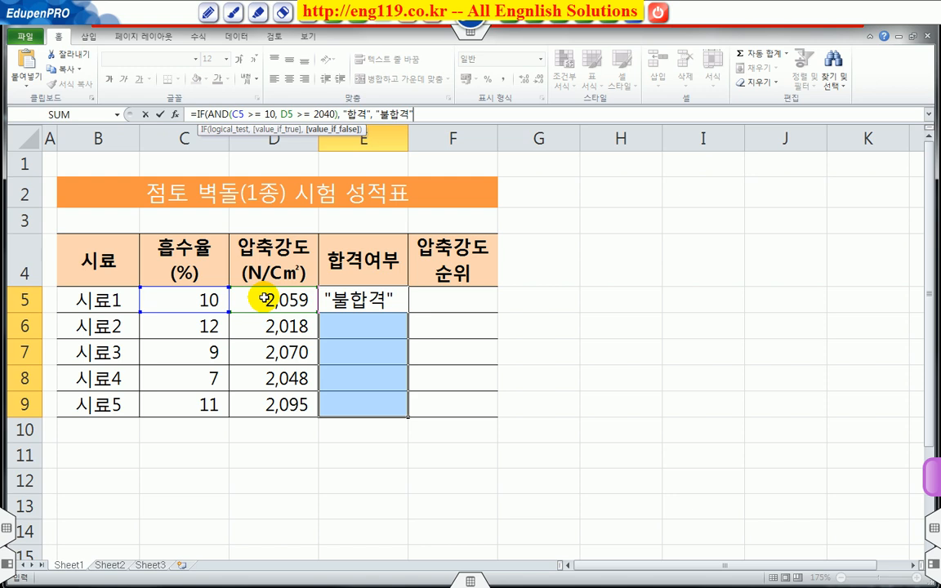
{"action": "key", "text": "Return"}
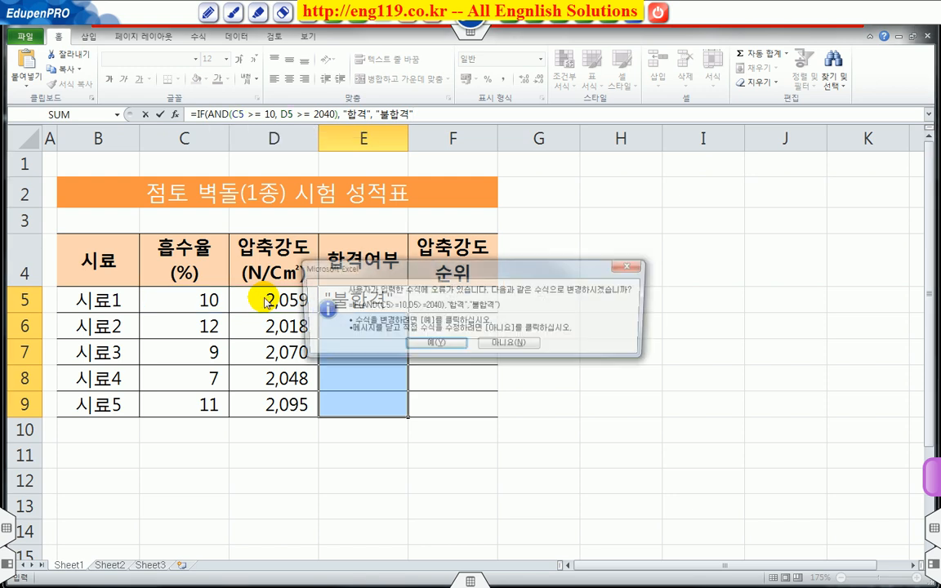
{"action": "key", "text": "Return"}
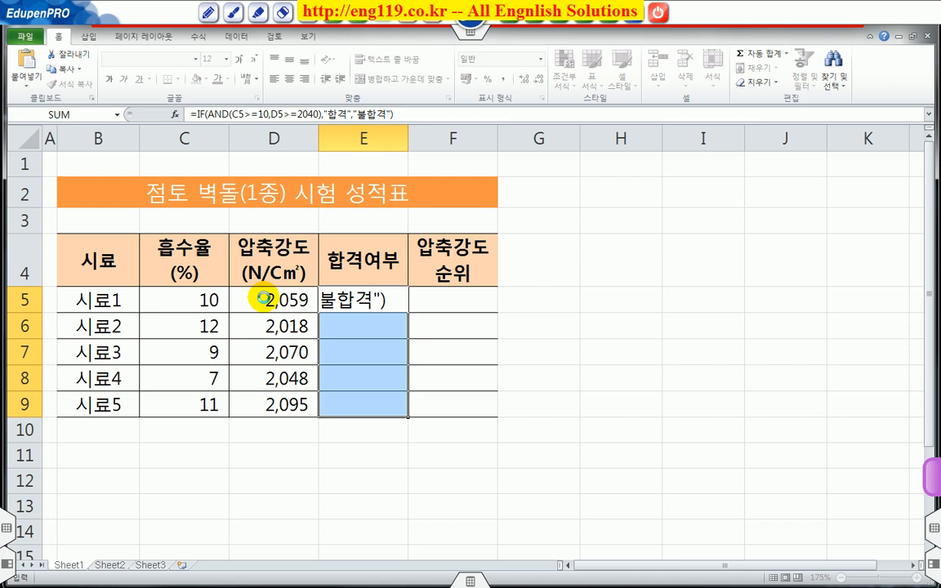
{"action": "key", "text": "ctrl+Return"}
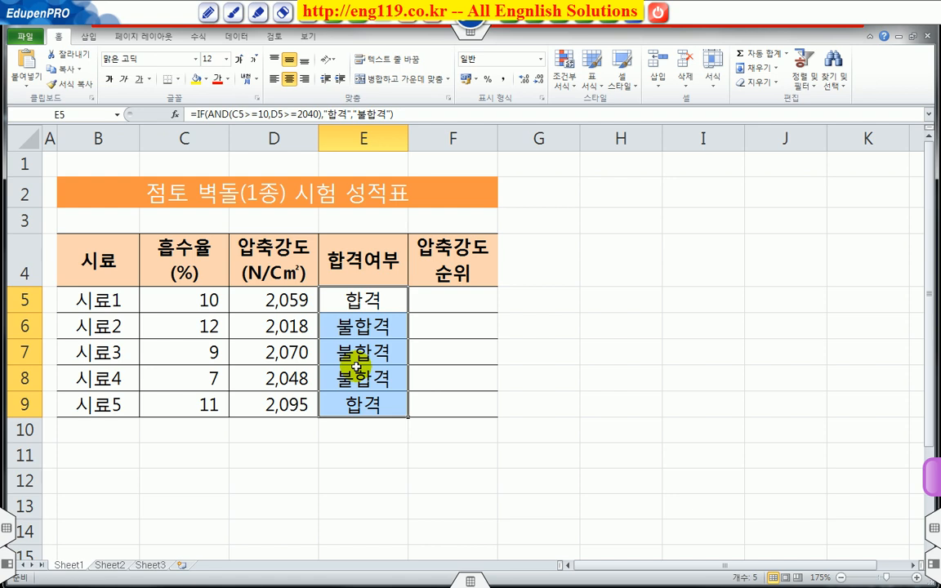
Select the 압축강도 순위 cells F5:F9 and handwrite "rank.eq" in blue with an arrow from the 순위 header.
{"action": "left_click_drag", "start_coordinate": [481, 301], "coordinate": [473, 396]}
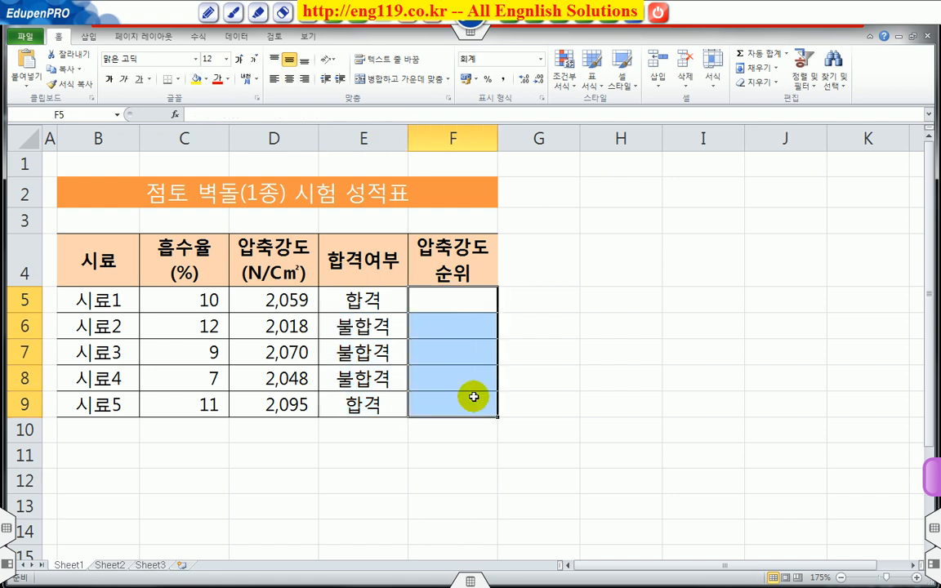
{"action": "left_click", "coordinate": [208, 13]}
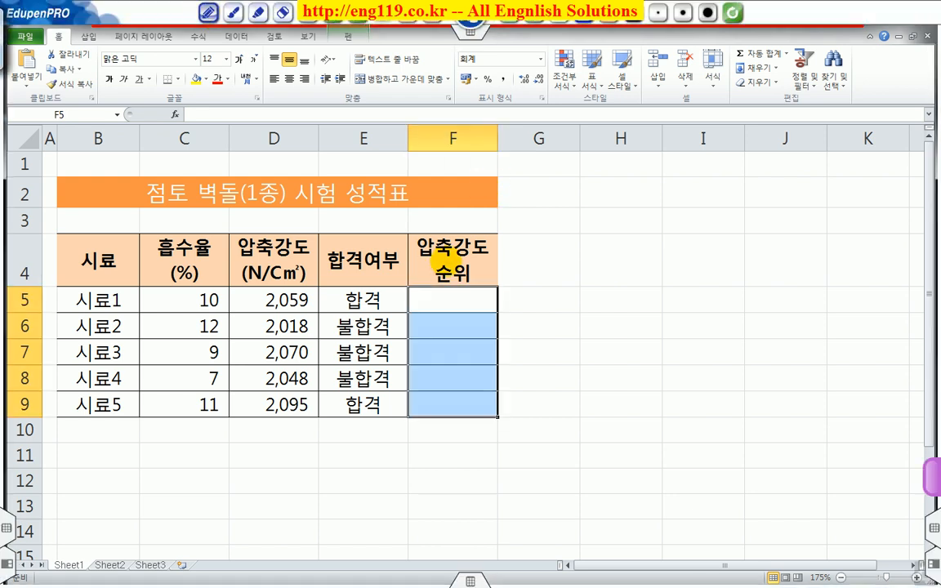
{"action": "mouse_move", "coordinate": [437, 278]}
{"action": "left_mouse_down"}
{"action": "mouse_move", "coordinate": [497, 259]}
{"action": "mouse_move", "coordinate": [495, 267]}
{"action": "left_mouse_up"}
{"action": "mouse_move", "coordinate": [515, 246]}
{"action": "left_mouse_down"}
{"action": "mouse_move", "coordinate": [512, 257]}
{"action": "mouse_move", "coordinate": [521, 243]}
{"action": "left_mouse_up"}
{"action": "left_click_drag", "start_coordinate": [529, 241], "coordinate": [531, 249]}
{"action": "left_click_drag", "start_coordinate": [532, 238], "coordinate": [540, 245]}
{"action": "left_click_drag", "start_coordinate": [543, 226], "coordinate": [550, 243]}
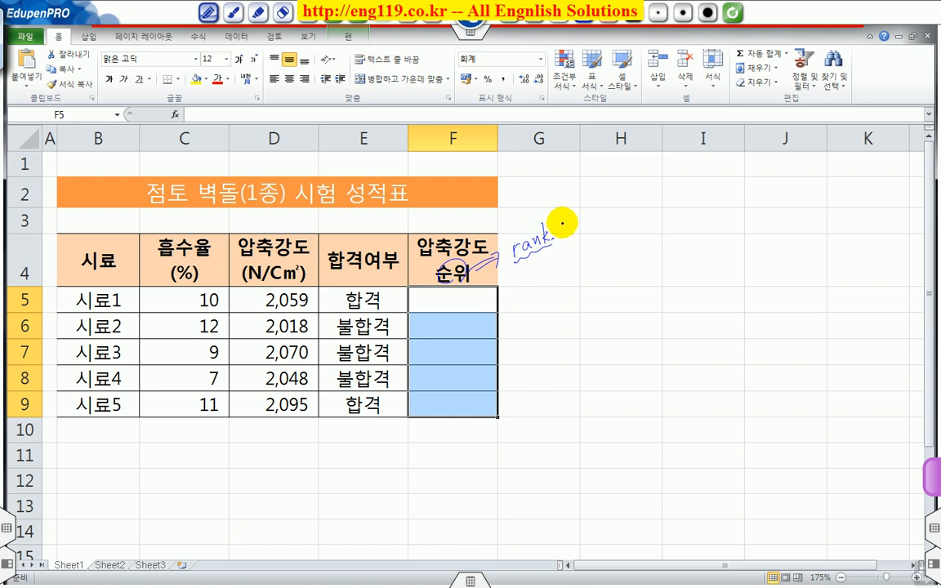
{"action": "mouse_move", "coordinate": [571, 228]}
{"action": "left_mouse_down"}
{"action": "mouse_move", "coordinate": [563, 224]}
{"action": "mouse_move", "coordinate": [571, 234]}
{"action": "mouse_move", "coordinate": [563, 237]}
{"action": "mouse_move", "coordinate": [574, 234]}
{"action": "left_mouse_up"}
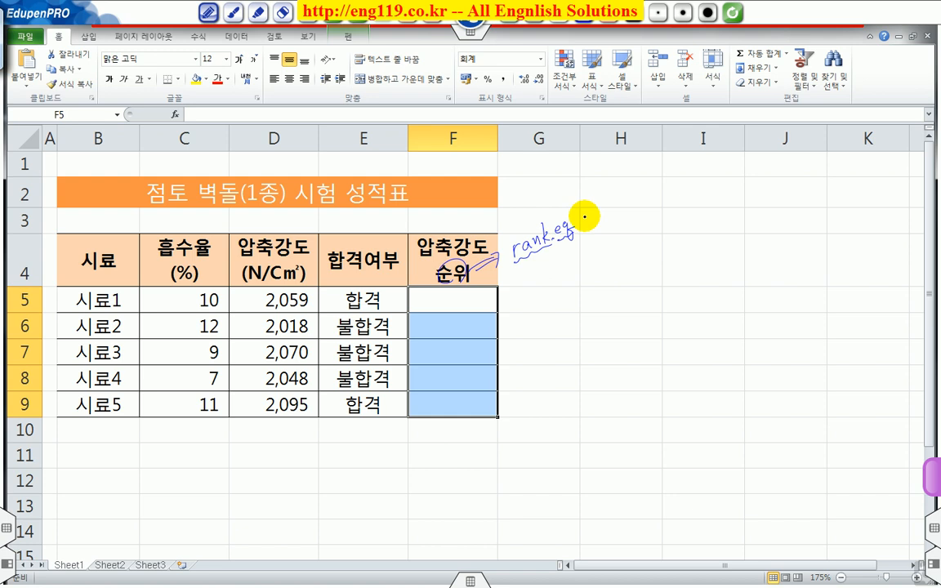
Handwrite the rank.eq arguments: the value to rank, marked as circled cell D5, and the range "범위" with an F4 note.
{"action": "mouse_move", "coordinate": [587, 212]}
{"action": "left_mouse_down"}
{"action": "mouse_move", "coordinate": [611, 202]}
{"action": "mouse_move", "coordinate": [617, 213]}
{"action": "mouse_move", "coordinate": [655, 174]}
{"action": "mouse_move", "coordinate": [672, 180]}
{"action": "left_mouse_up"}
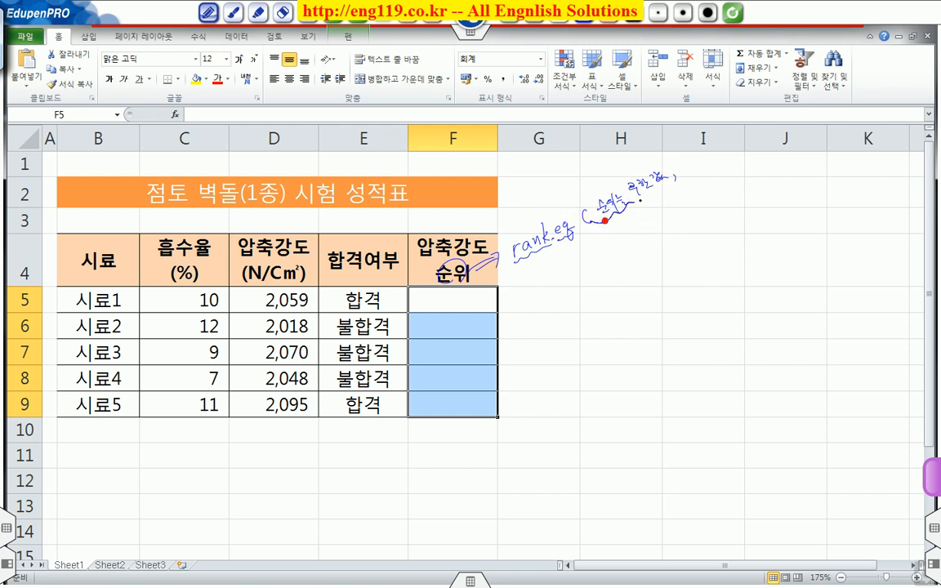
{"action": "mouse_move", "coordinate": [283, 293]}
{"action": "left_mouse_down"}
{"action": "mouse_move", "coordinate": [272, 305]}
{"action": "mouse_move", "coordinate": [279, 293]}
{"action": "mouse_move", "coordinate": [241, 303]}
{"action": "mouse_move", "coordinate": [254, 304]}
{"action": "left_mouse_up"}
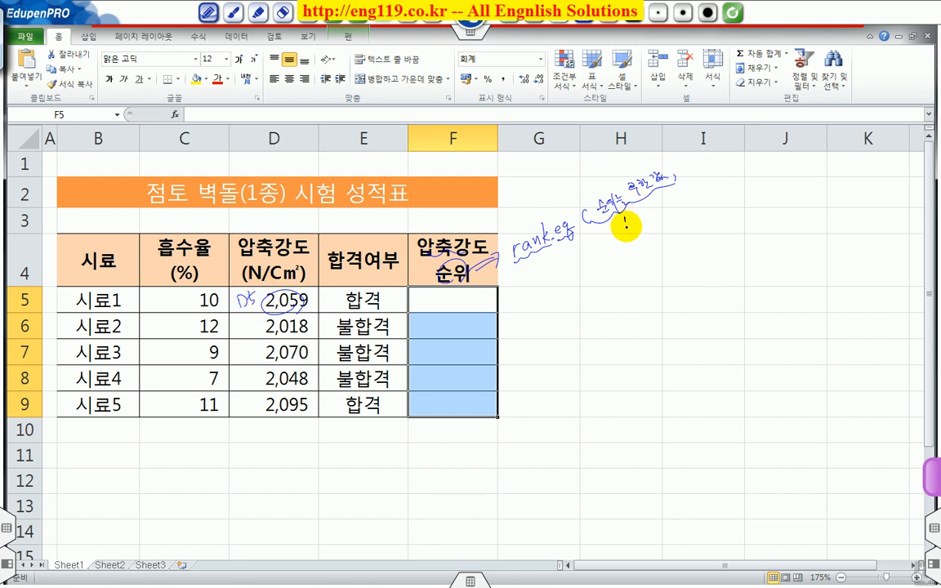
{"action": "left_click_drag", "start_coordinate": [627, 213], "coordinate": [629, 226]}
{"action": "mouse_move", "coordinate": [642, 212]}
{"action": "left_mouse_down"}
{"action": "mouse_move", "coordinate": [637, 225]}
{"action": "mouse_move", "coordinate": [651, 221]}
{"action": "left_mouse_up"}
{"action": "mouse_move", "coordinate": [682, 159]}
{"action": "left_mouse_down"}
{"action": "mouse_move", "coordinate": [713, 160]}
{"action": "mouse_move", "coordinate": [676, 141]}
{"action": "mouse_move", "coordinate": [696, 124]}
{"action": "mouse_move", "coordinate": [714, 130]}
{"action": "mouse_move", "coordinate": [722, 103]}
{"action": "mouse_move", "coordinate": [735, 96]}
{"action": "mouse_move", "coordinate": [743, 106]}
{"action": "left_mouse_up"}
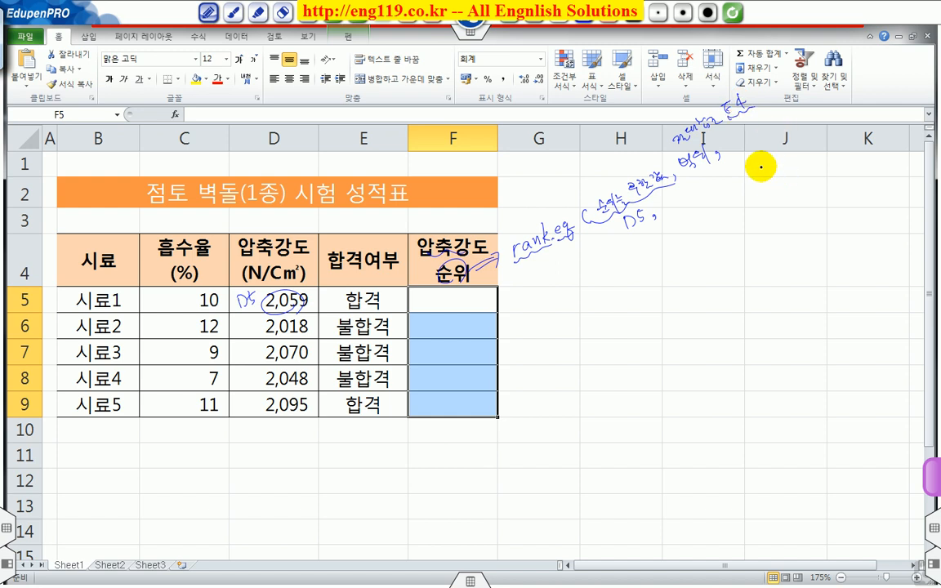
Mark the values in D5 to D9, write "D5 D9" and "F4" under the range argument, and add red $ signs with an absolute-reference note.
{"action": "mouse_move", "coordinate": [272, 288]}
{"action": "left_mouse_down"}
{"action": "mouse_move", "coordinate": [256, 319]}
{"action": "mouse_move", "coordinate": [258, 422]}
{"action": "left_mouse_up"}
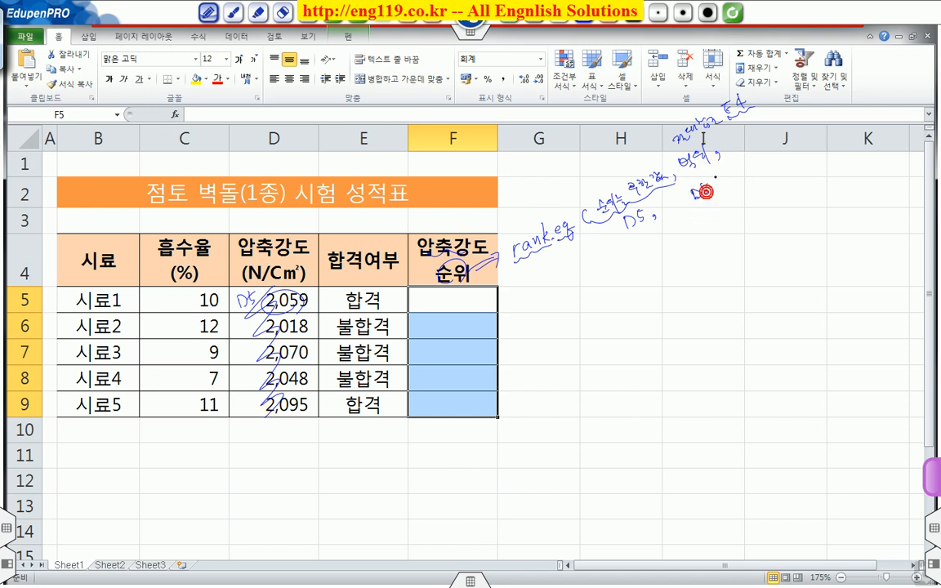
{"action": "left_click_drag", "start_coordinate": [717, 181], "coordinate": [718, 189]}
{"action": "mouse_move", "coordinate": [729, 173]}
{"action": "left_mouse_down"}
{"action": "mouse_move", "coordinate": [730, 185]}
{"action": "mouse_move", "coordinate": [708, 203]}
{"action": "mouse_move", "coordinate": [738, 191]}
{"action": "mouse_move", "coordinate": [719, 216]}
{"action": "mouse_move", "coordinate": [732, 221]}
{"action": "left_mouse_up"}
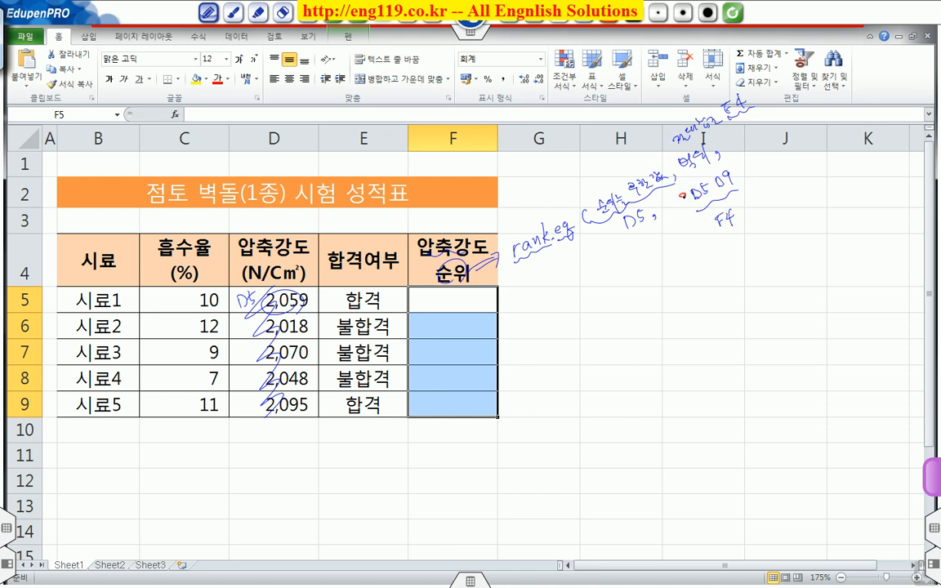
{"action": "left_click_drag", "start_coordinate": [702, 189], "coordinate": [697, 193]}
{"action": "mouse_move", "coordinate": [699, 181]}
{"action": "left_mouse_down"}
{"action": "mouse_move", "coordinate": [700, 195]}
{"action": "mouse_move", "coordinate": [721, 183]}
{"action": "left_mouse_up"}
{"action": "mouse_move", "coordinate": [723, 173]}
{"action": "left_mouse_down"}
{"action": "mouse_move", "coordinate": [725, 193]}
{"action": "mouse_move", "coordinate": [755, 189]}
{"action": "mouse_move", "coordinate": [771, 170]}
{"action": "mouse_move", "coordinate": [794, 173]}
{"action": "left_mouse_up"}
Outline F5:F9 and D5:D9 in red, and sketch two crossed-out shifted ranges below column D labelled "F4".
{"action": "mouse_move", "coordinate": [410, 293]}
{"action": "left_mouse_down"}
{"action": "mouse_move", "coordinate": [447, 299]}
{"action": "mouse_move", "coordinate": [452, 397]}
{"action": "left_mouse_up"}
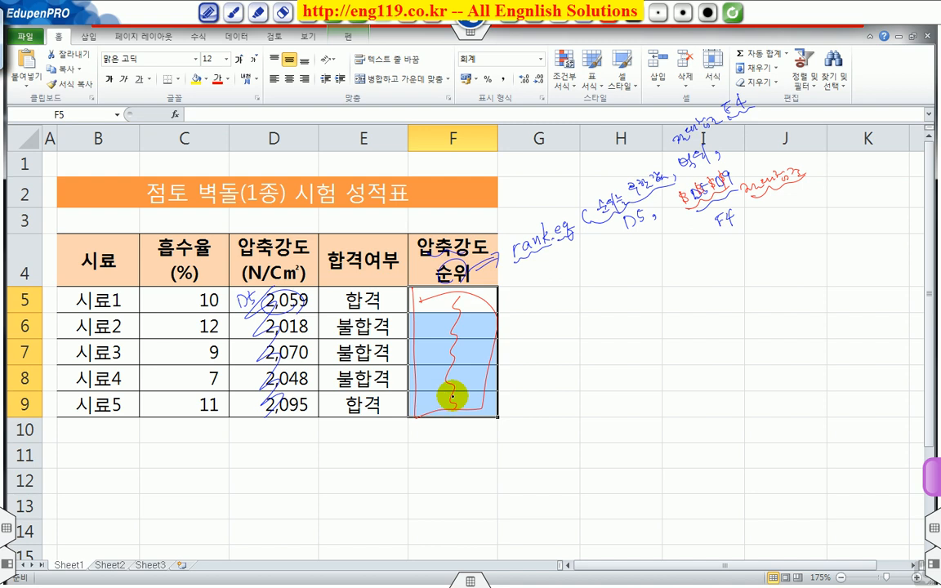
{"action": "mouse_move", "coordinate": [243, 298]}
{"action": "left_mouse_down"}
{"action": "mouse_move", "coordinate": [305, 413]}
{"action": "mouse_move", "coordinate": [295, 281]}
{"action": "left_mouse_up"}
{"action": "mouse_move", "coordinate": [245, 427]}
{"action": "left_mouse_down"}
{"action": "mouse_move", "coordinate": [244, 497]}
{"action": "mouse_move", "coordinate": [315, 437]}
{"action": "mouse_move", "coordinate": [265, 433]}
{"action": "left_mouse_up"}
{"action": "mouse_move", "coordinate": [258, 477]}
{"action": "left_mouse_down"}
{"action": "mouse_move", "coordinate": [250, 521]}
{"action": "mouse_move", "coordinate": [304, 438]}
{"action": "left_mouse_up"}
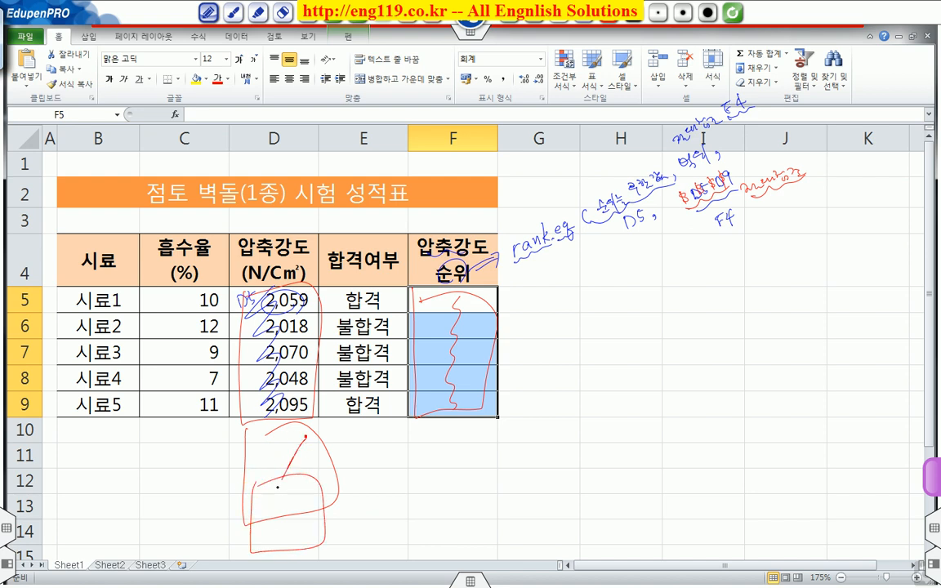
{"action": "left_click_drag", "start_coordinate": [282, 506], "coordinate": [313, 527]}
{"action": "left_click_drag", "start_coordinate": [342, 477], "coordinate": [355, 473]}
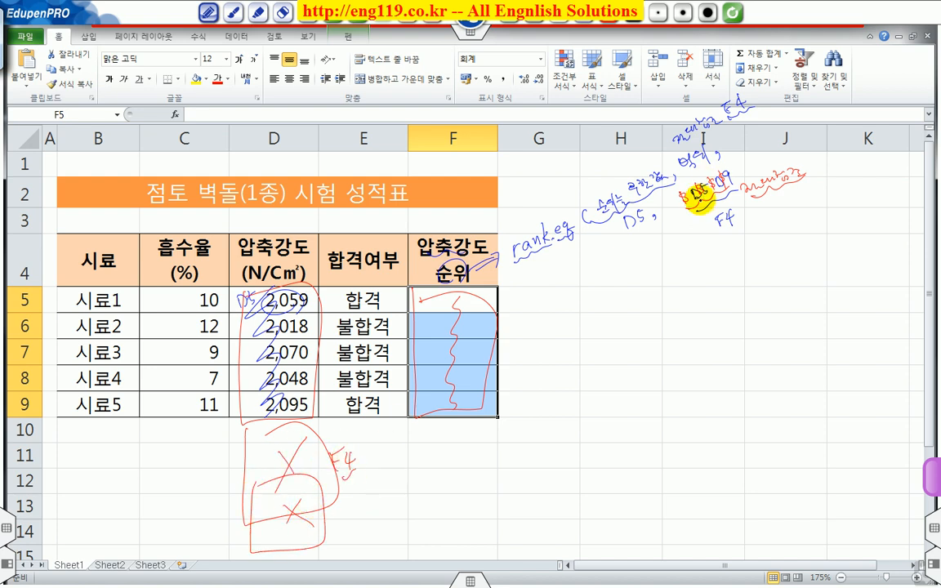